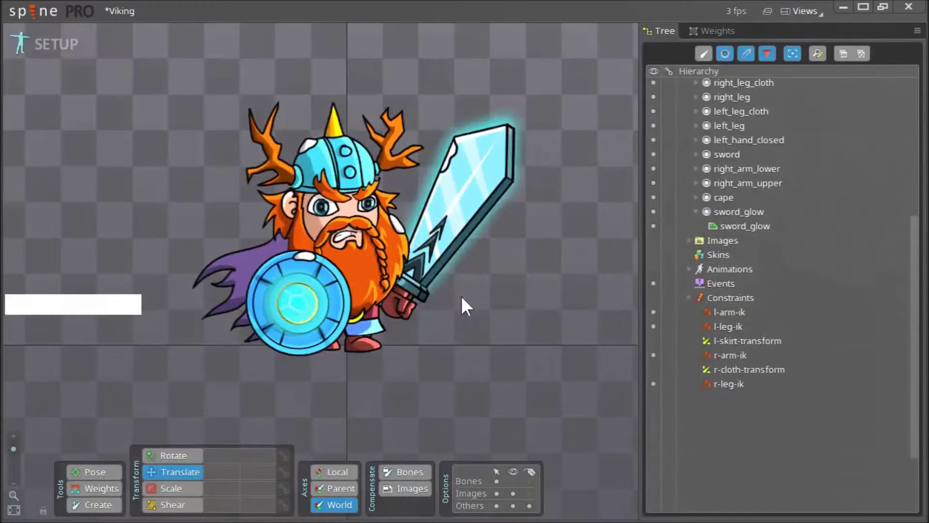
Step: Pan and zoom out until the whole Viking sits centred in the viewport
left_click_drag(460, 295, 397, 316)
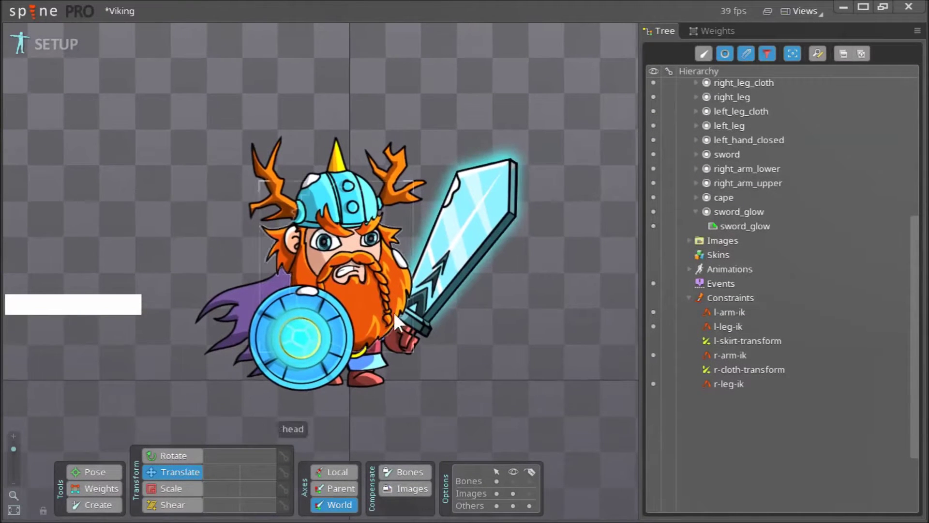
scroll(382, 300, "down", 4)
left_click_drag(430, 277, 456, 251)
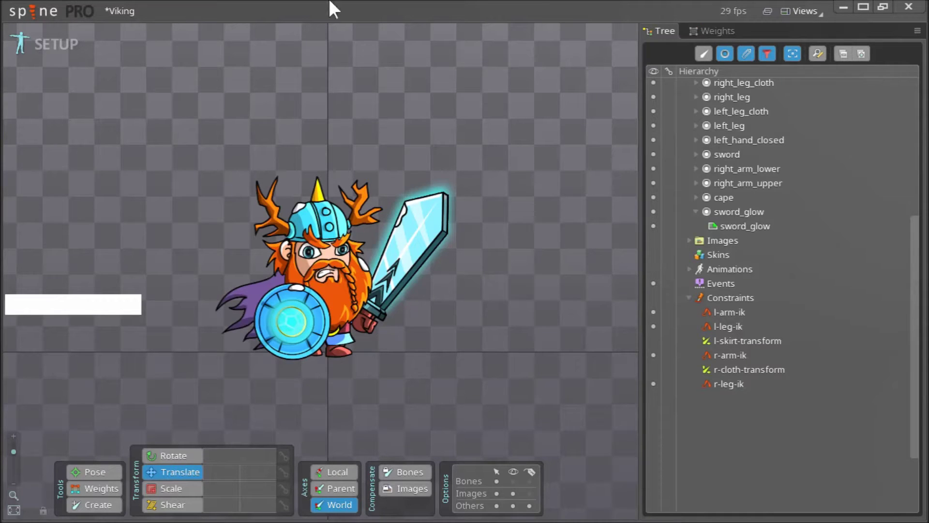
left_click(48, 18)
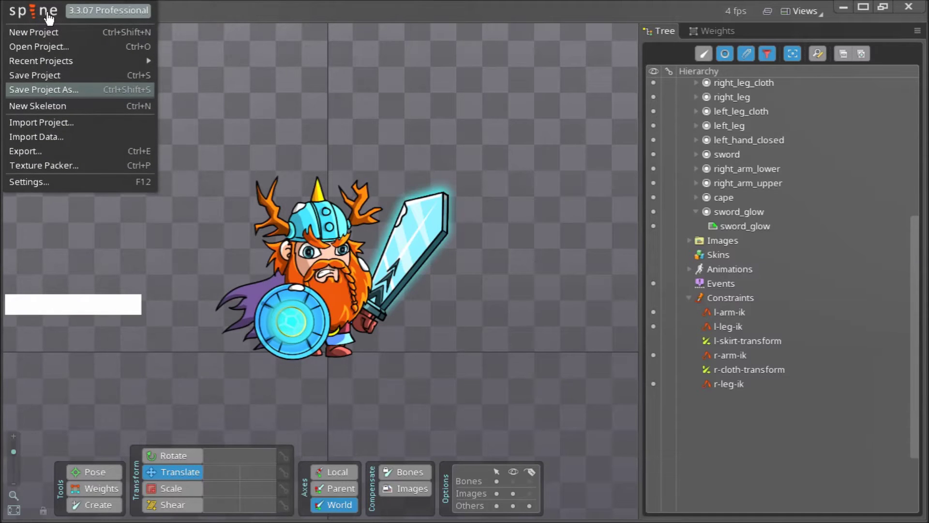
Step: Save the Viking project's changes and open the Viking-preview project
left_click(45, 44)
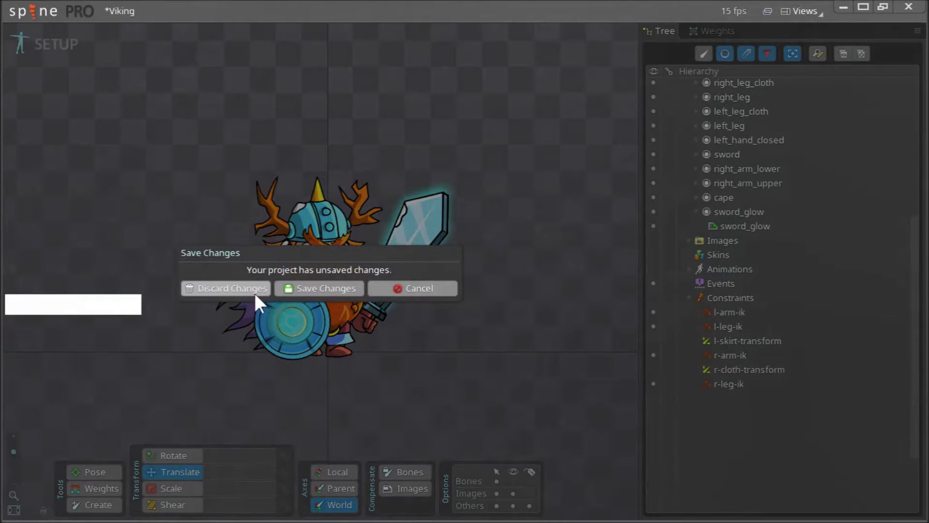
left_click(320, 287)
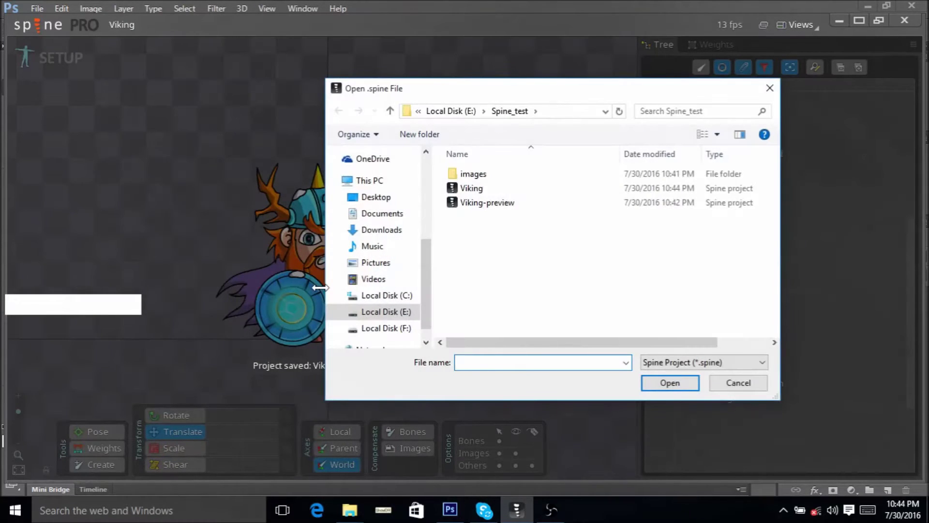
double_click(507, 204)
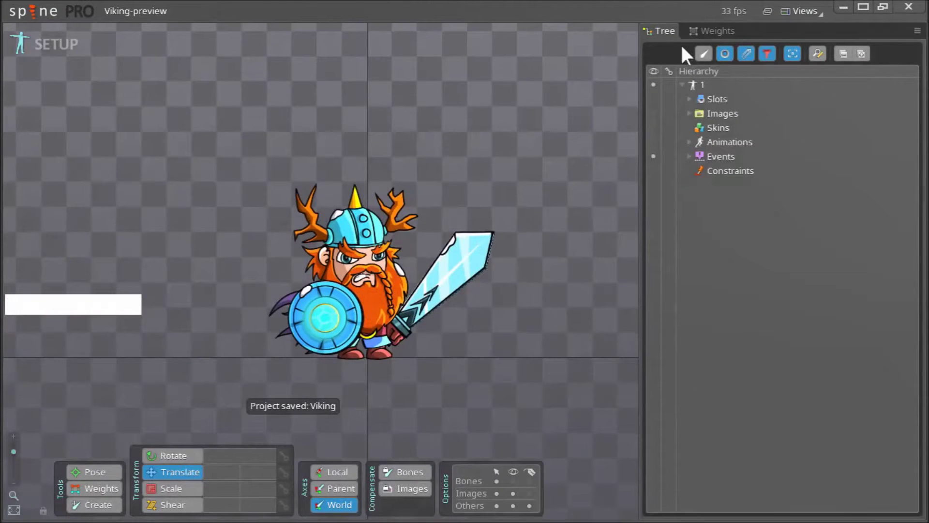
Step: Switch from Setup to Animate mode and reframe the Viking
left_click(695, 33)
left_click(662, 33)
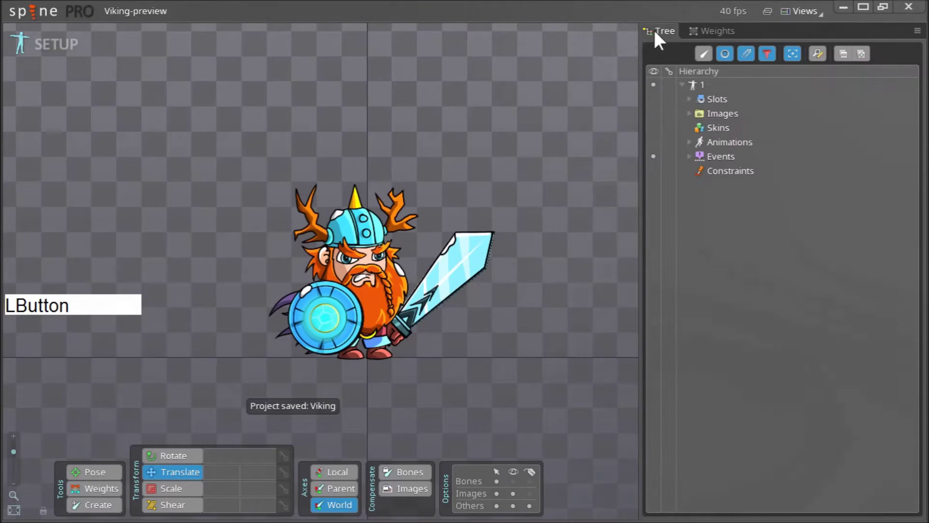
left_click(42, 48)
left_click_drag(322, 86, 298, 106)
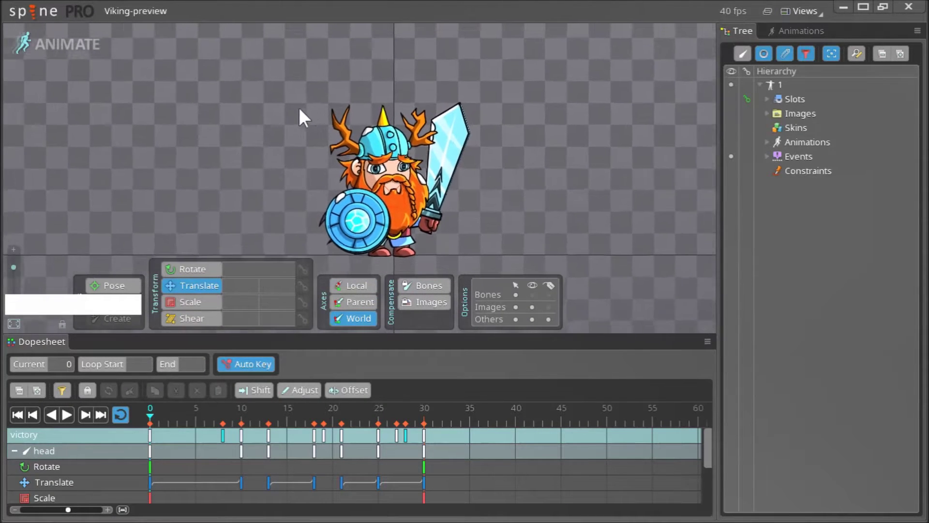
scroll(315, 217, "down", 2)
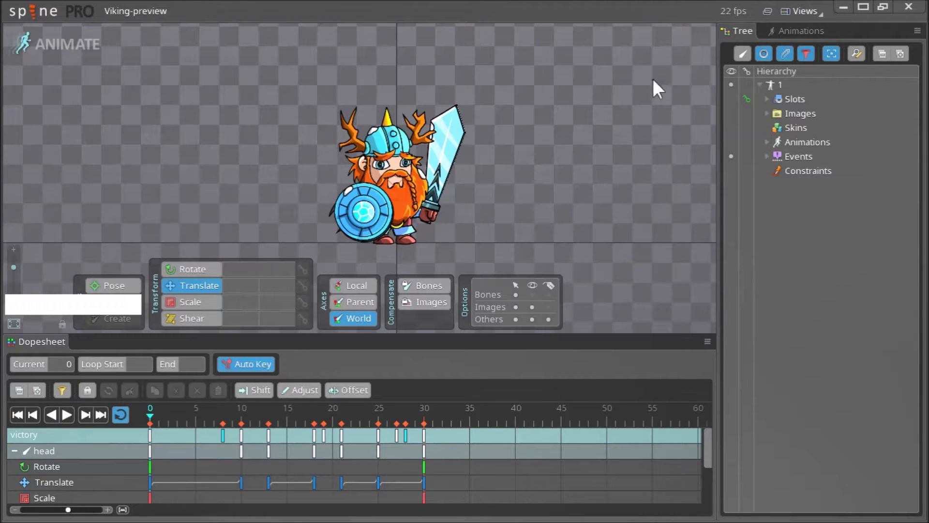
Step: Show the Animations list and recentre the Viking in the viewport
left_click(797, 30)
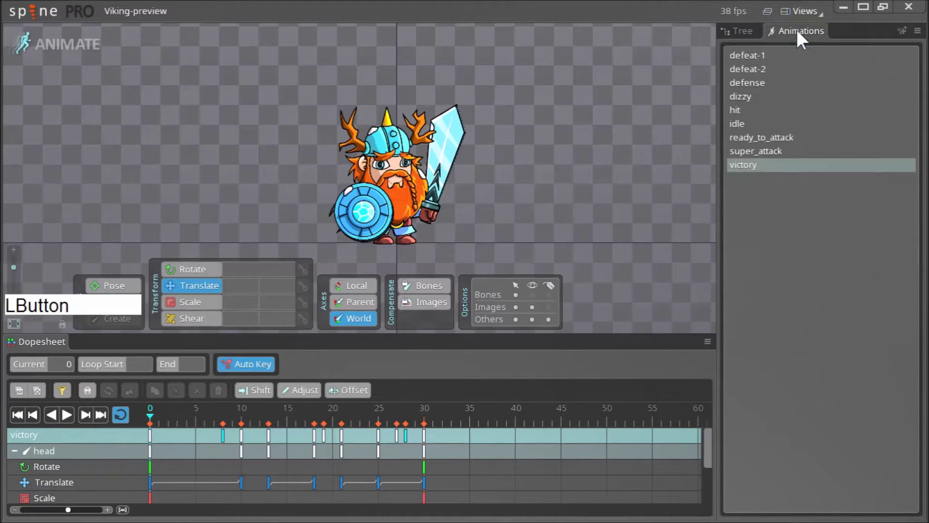
key("ctrl")
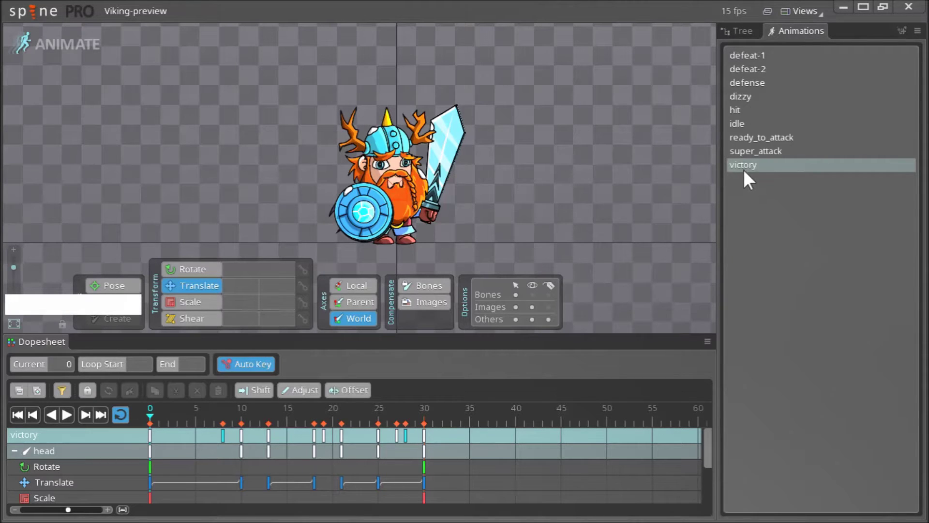
right_click(611, 188)
scroll(494, 224, "up", 2)
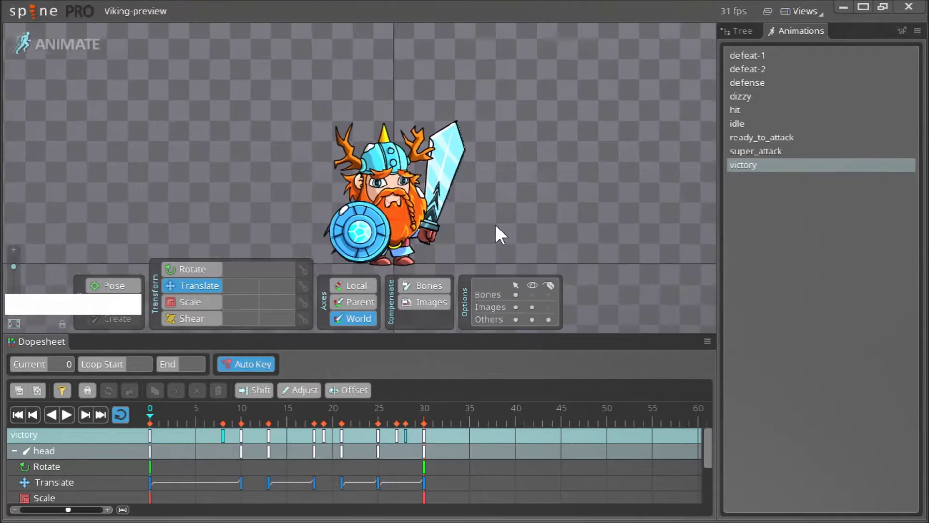
right_click(495, 225)
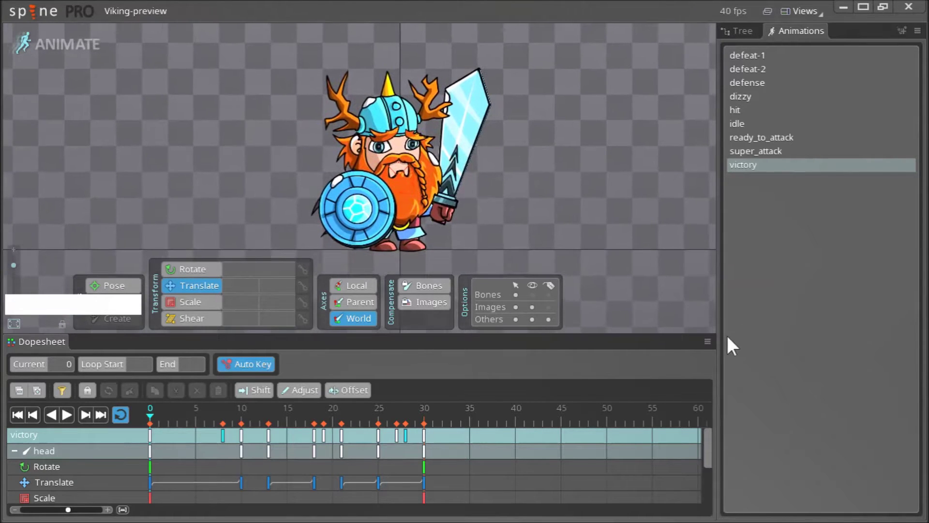
Step: Minimize the Dopesheet panel so only the viewport remains
left_click(707, 340)
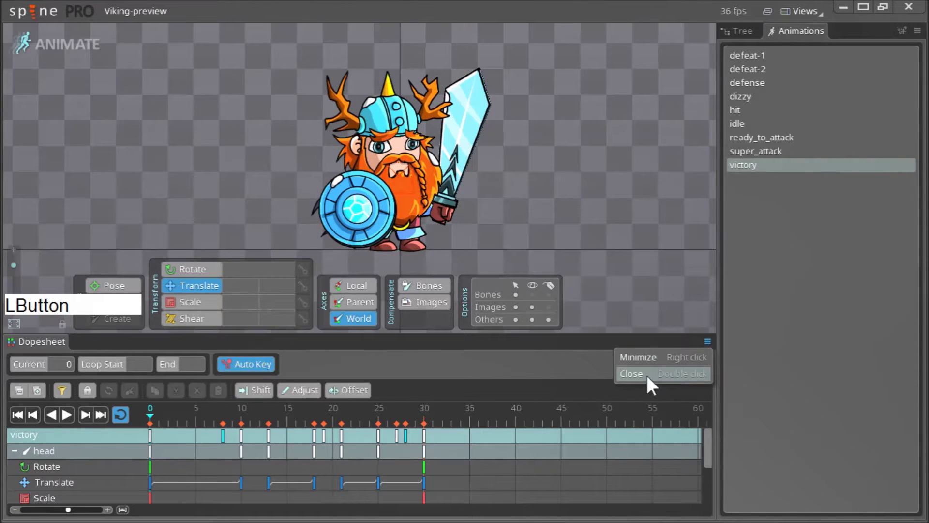
left_click(656, 357)
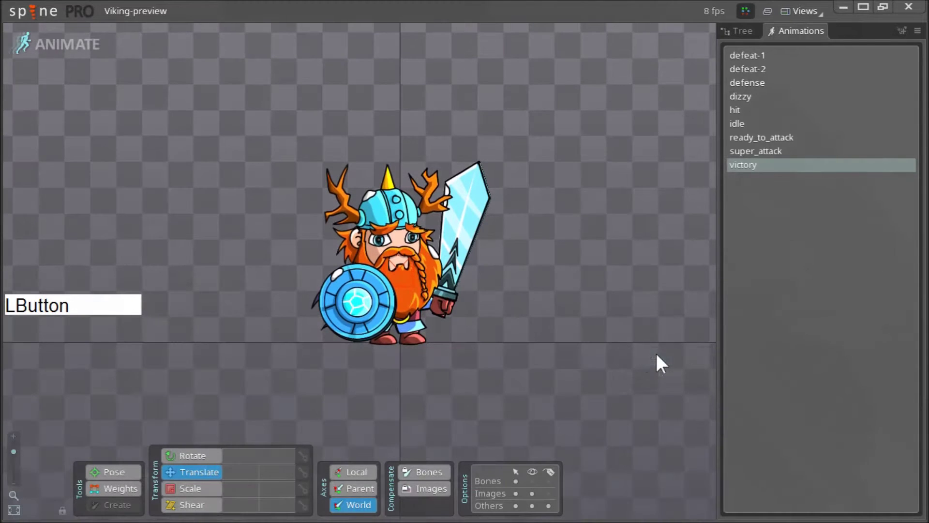
right_click(578, 346)
scroll(512, 369, "up", 1)
scroll(512, 347, "up", 3)
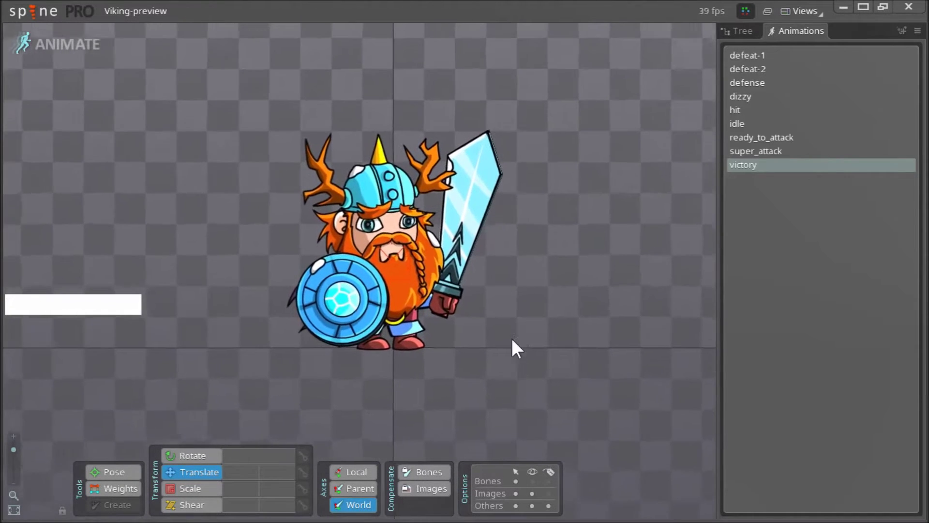
left_click_drag(537, 329, 600, 356)
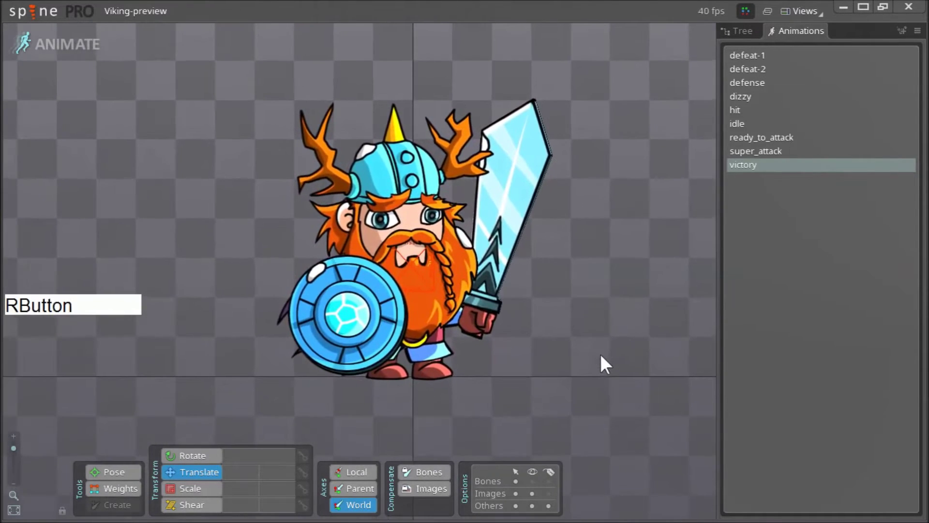
key("d")
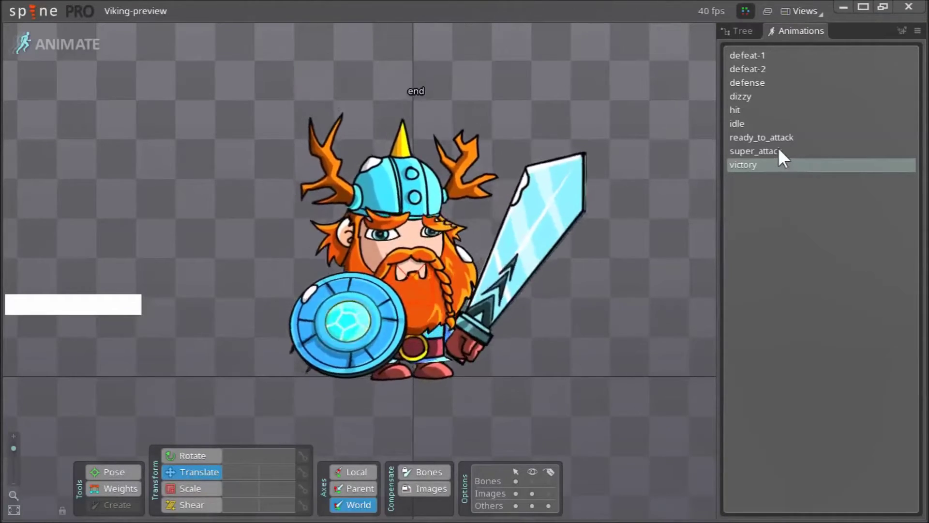
left_click(778, 150)
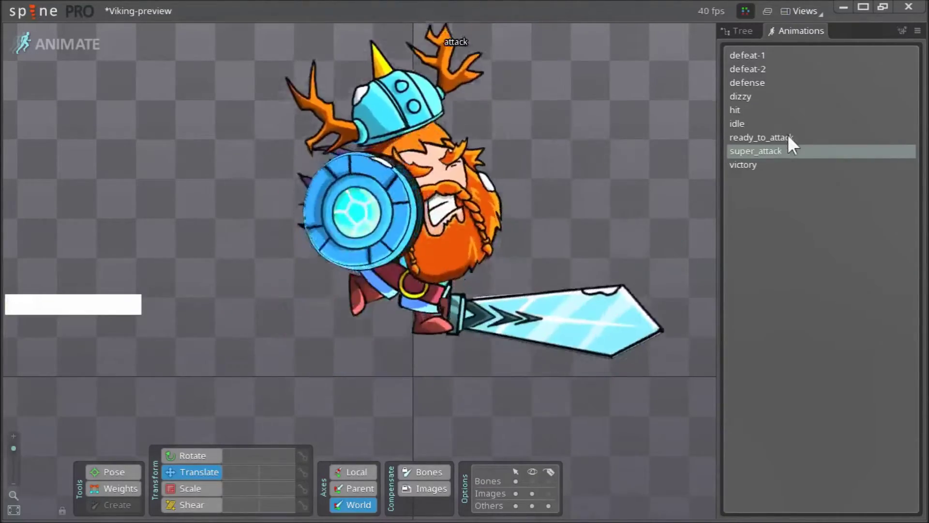
Step: Play ready_to_attack and then idle on the Viking
left_click(787, 137)
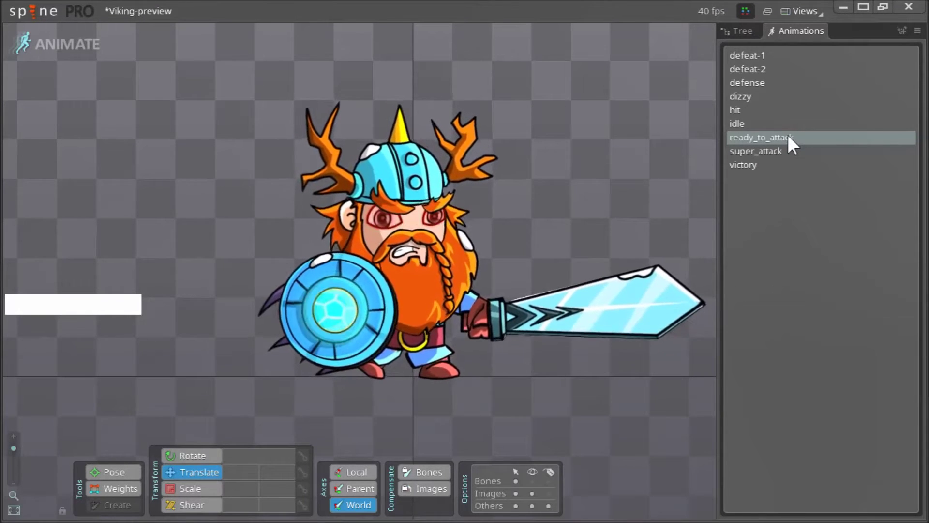
left_click(785, 123)
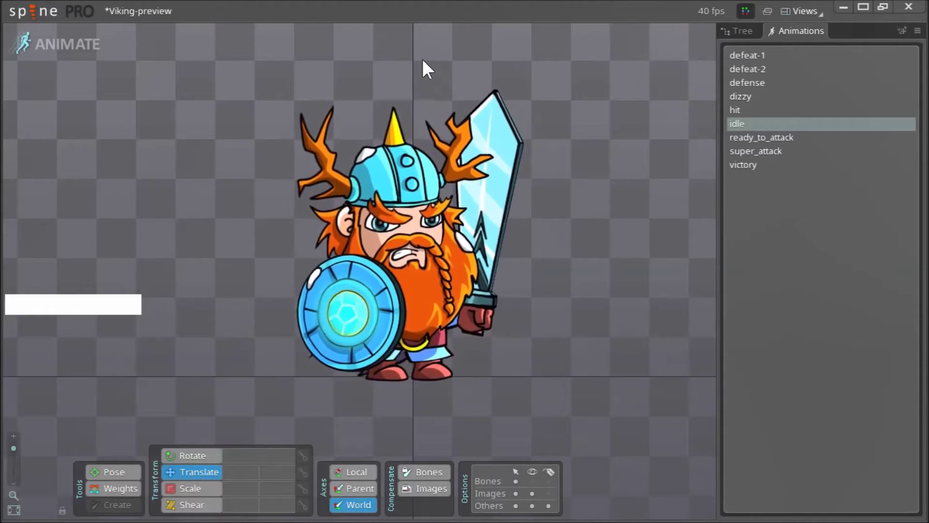
Step: Play the hit, dizzy and defense animations in turn on the Viking
left_click(754, 109)
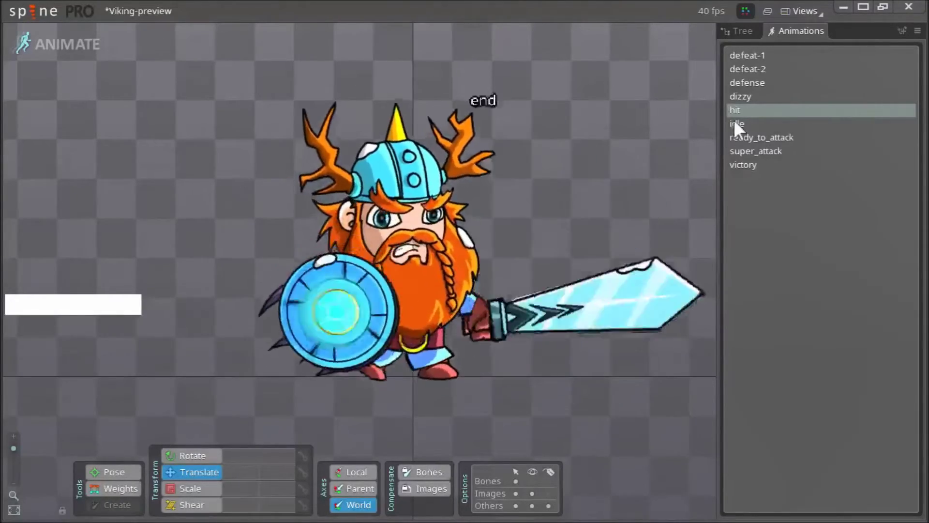
left_click(746, 98)
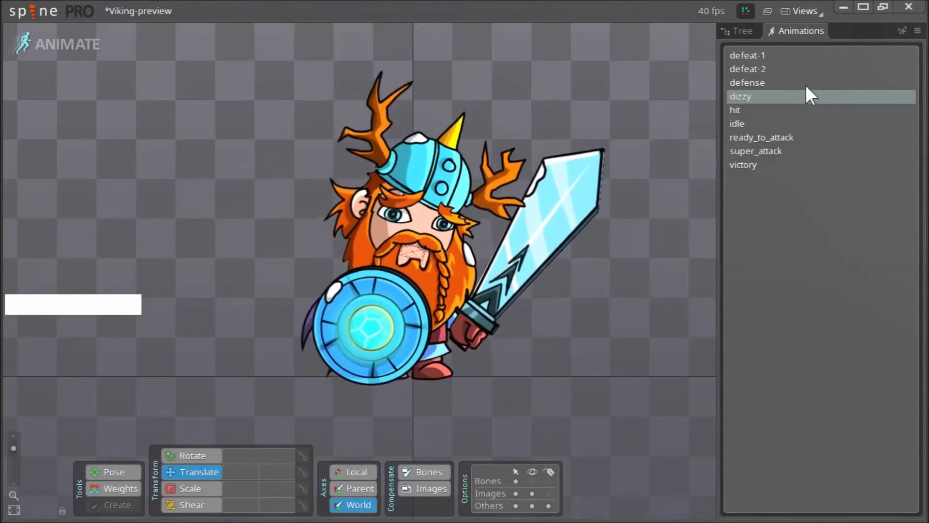
left_click(805, 83)
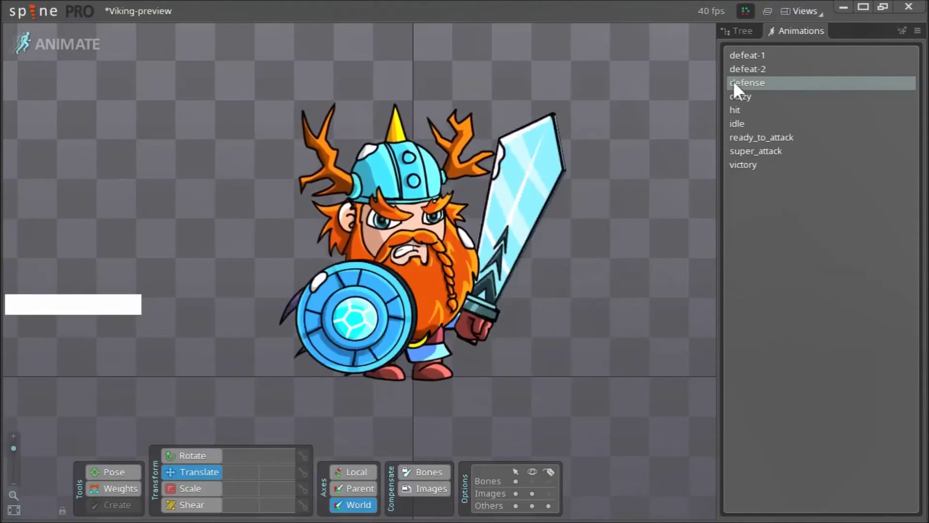
Step: Play defeat-2 and then defeat-1 on the Viking
left_click(758, 71)
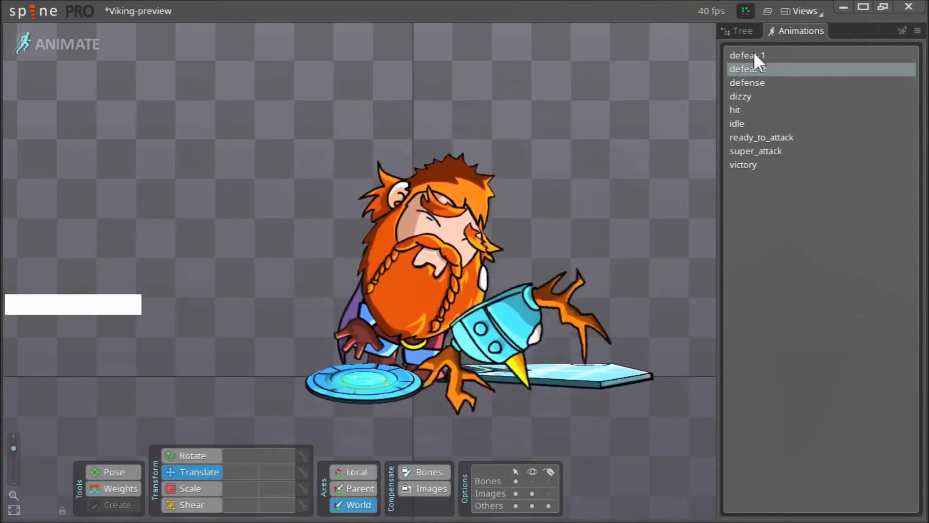
left_click(753, 55)
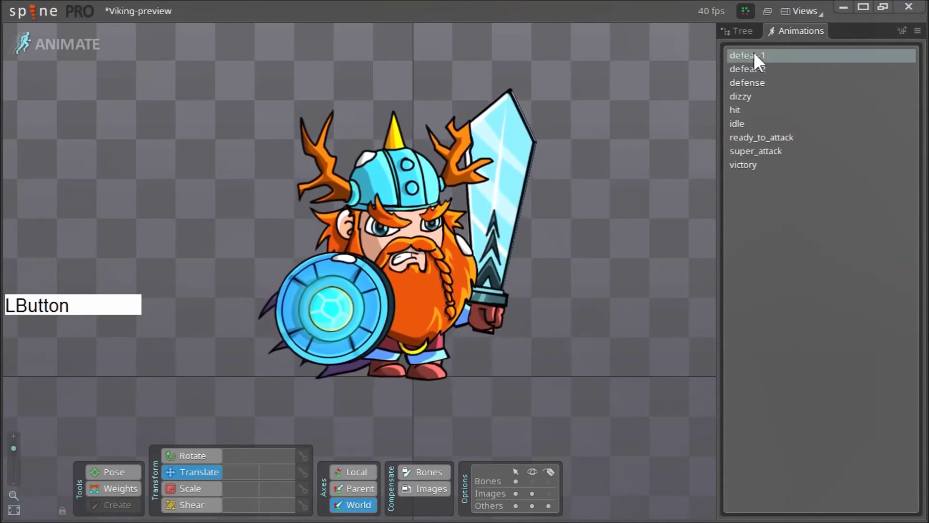